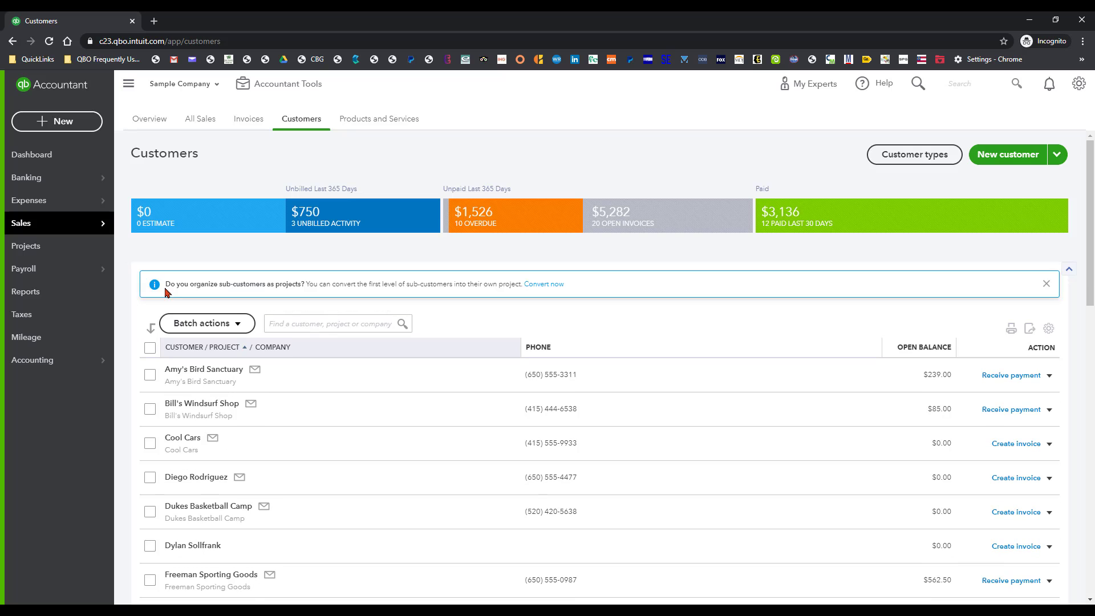
Find the customer Pye's Cakes in the customer list and open its record
{"action": "left_click", "coordinate": [291, 321]}
{"action": "type", "text": "pye"}
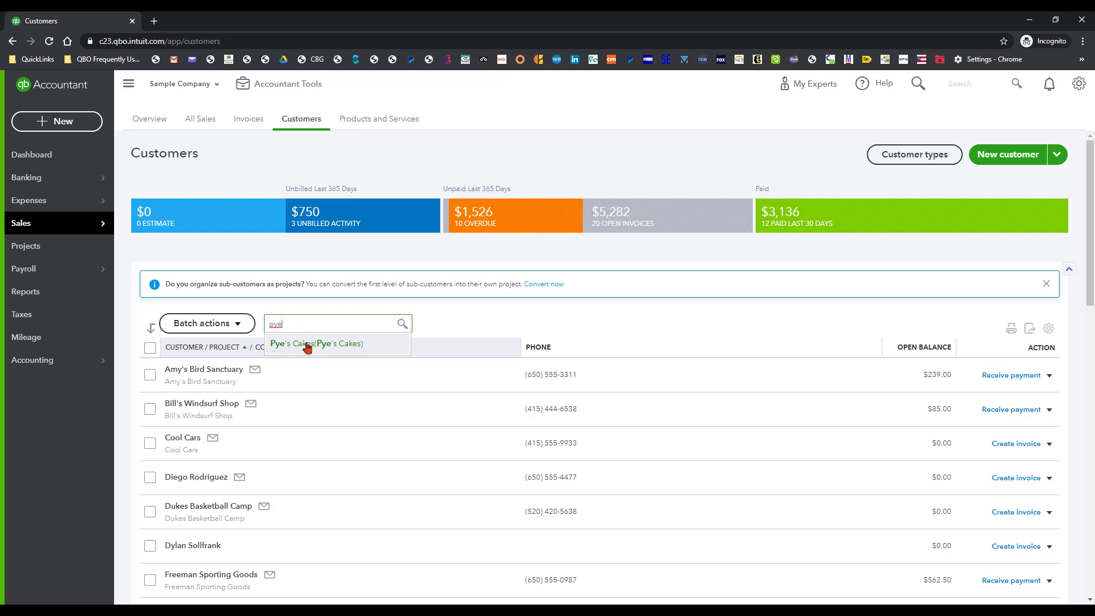
{"action": "left_click", "coordinate": [306, 345]}
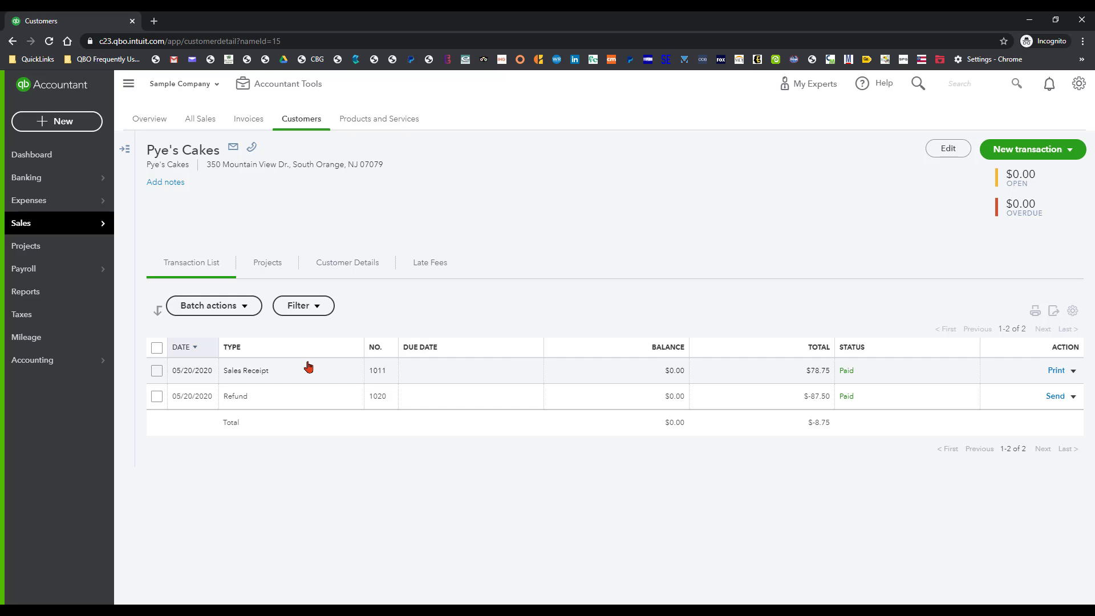
{"action": "left_click", "coordinate": [1072, 149]}
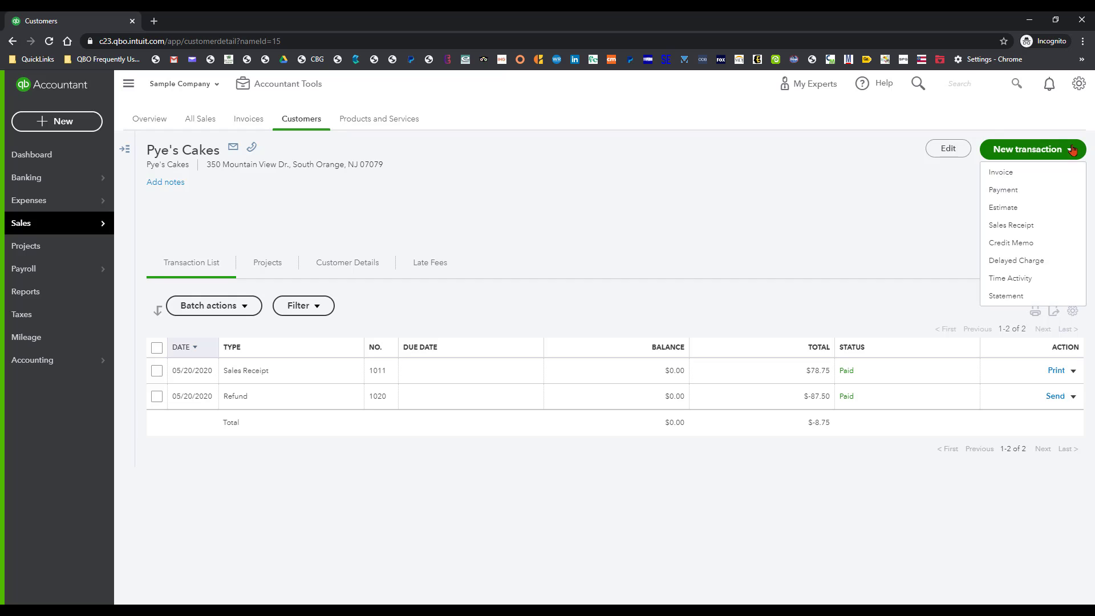
{"action": "left_click", "coordinate": [1018, 226]}
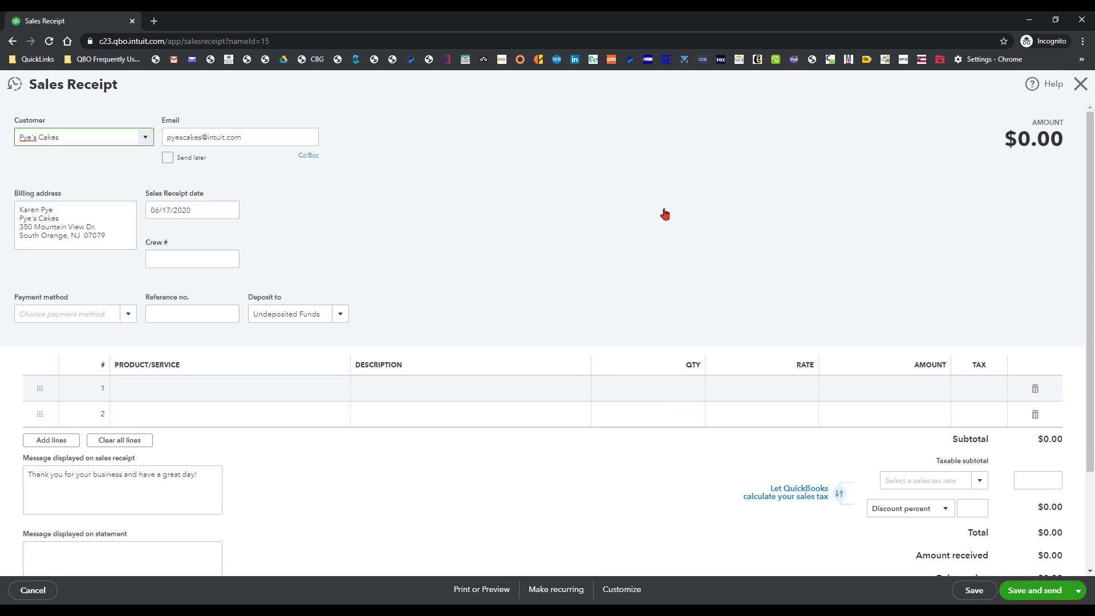
{"action": "left_click", "coordinate": [1081, 84]}
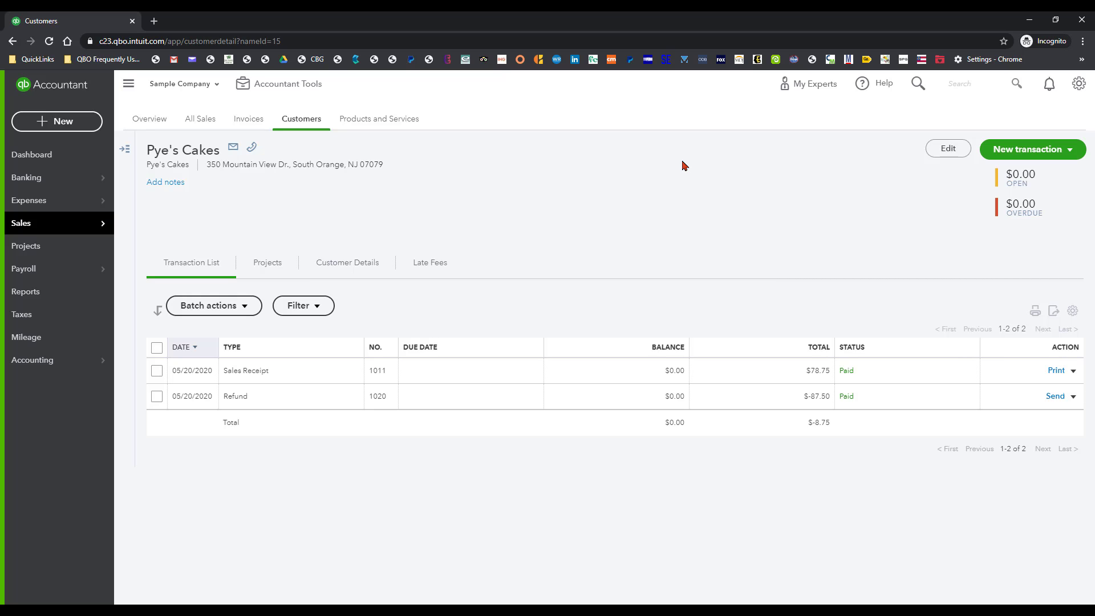
Copy Pye's Cakes' existing sales receipt 1011 as a new sales receipt, and save and close the copy
{"action": "left_click", "coordinate": [444, 372]}
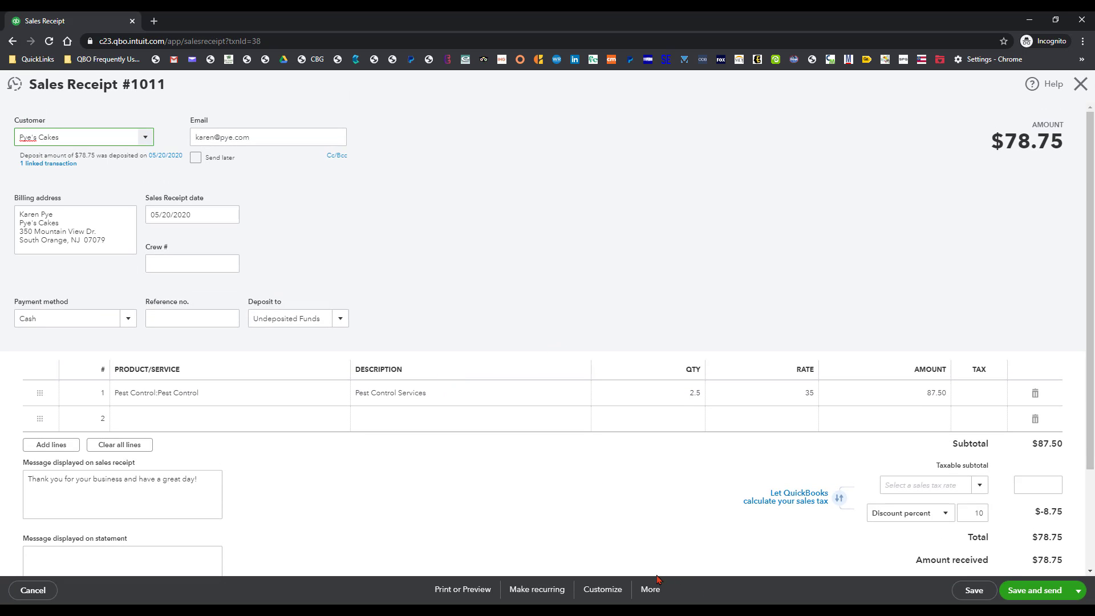
{"action": "left_click", "coordinate": [651, 590]}
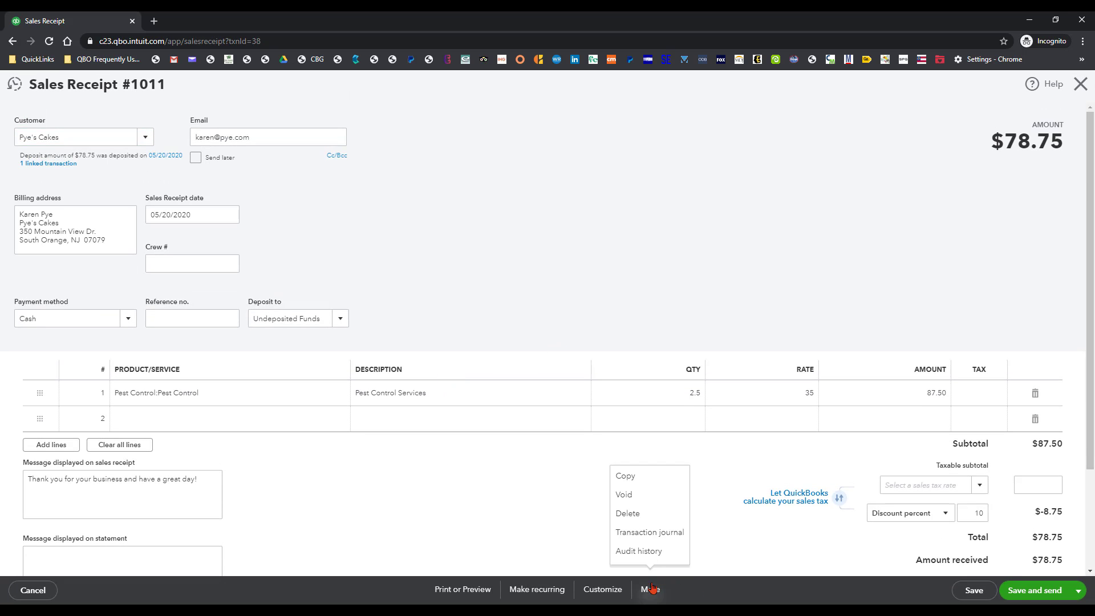
{"action": "left_click", "coordinate": [637, 478]}
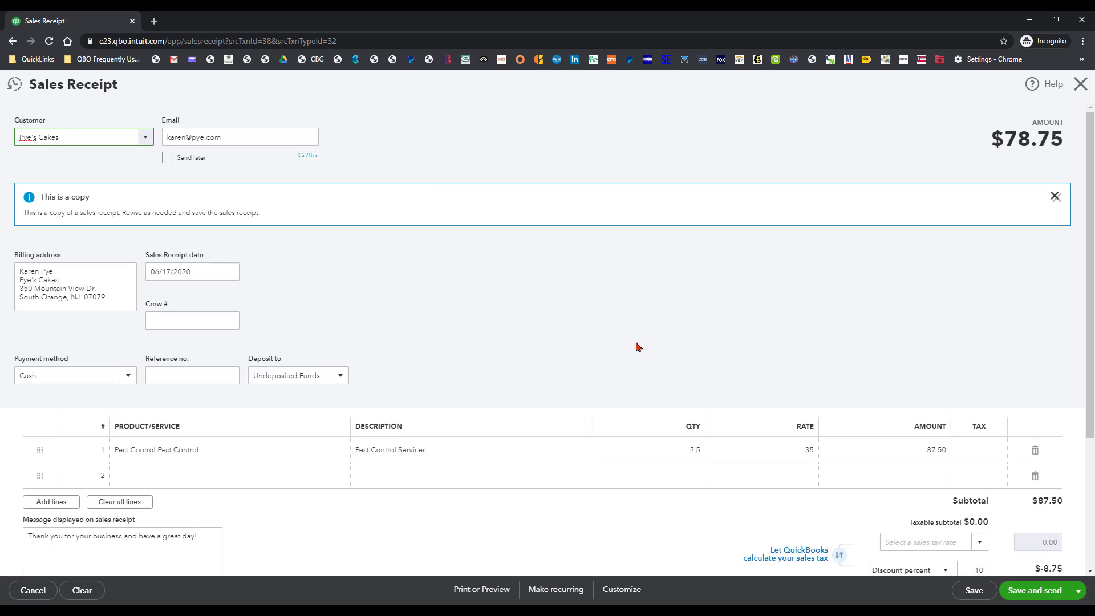
{"action": "left_click", "coordinate": [1079, 592]}
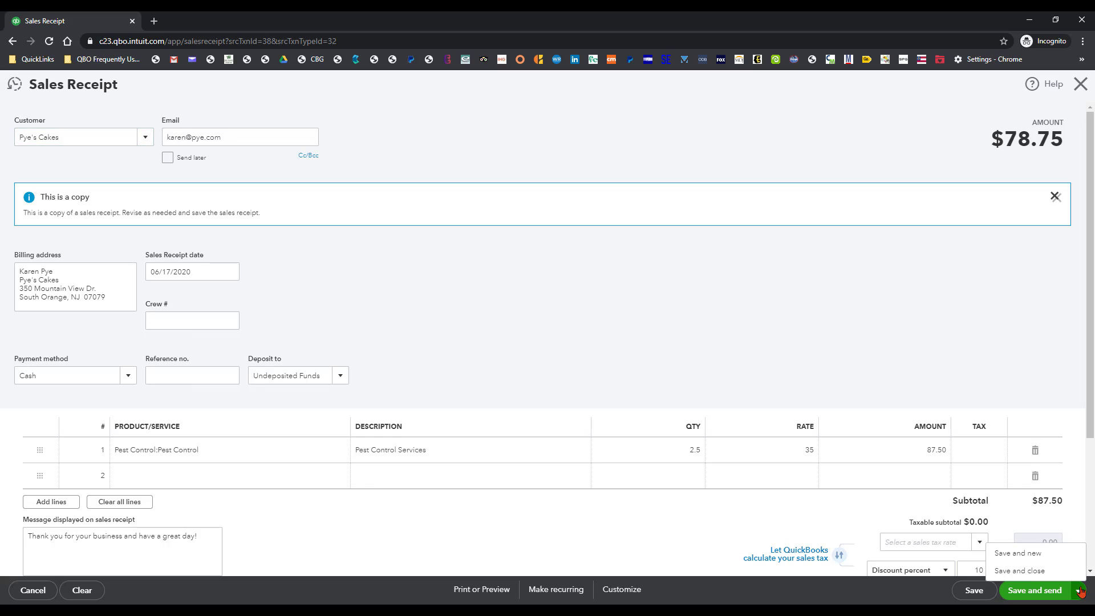
{"action": "left_click", "coordinate": [1035, 571]}
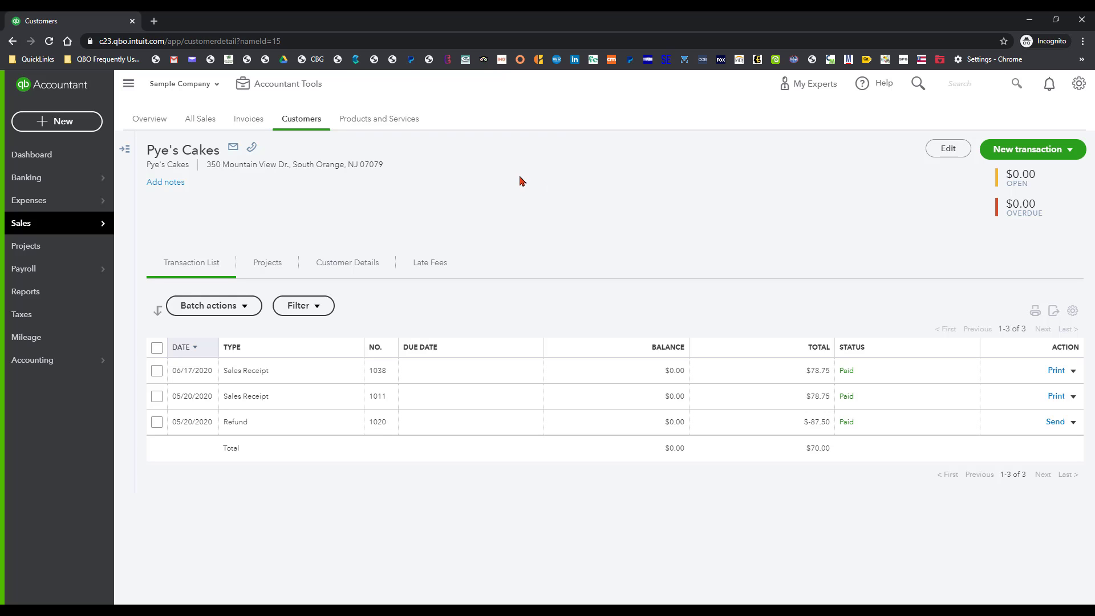
Open the invoice list and filter it to show only overdue invoices
{"action": "mouse_move", "coordinate": [80, 180]}
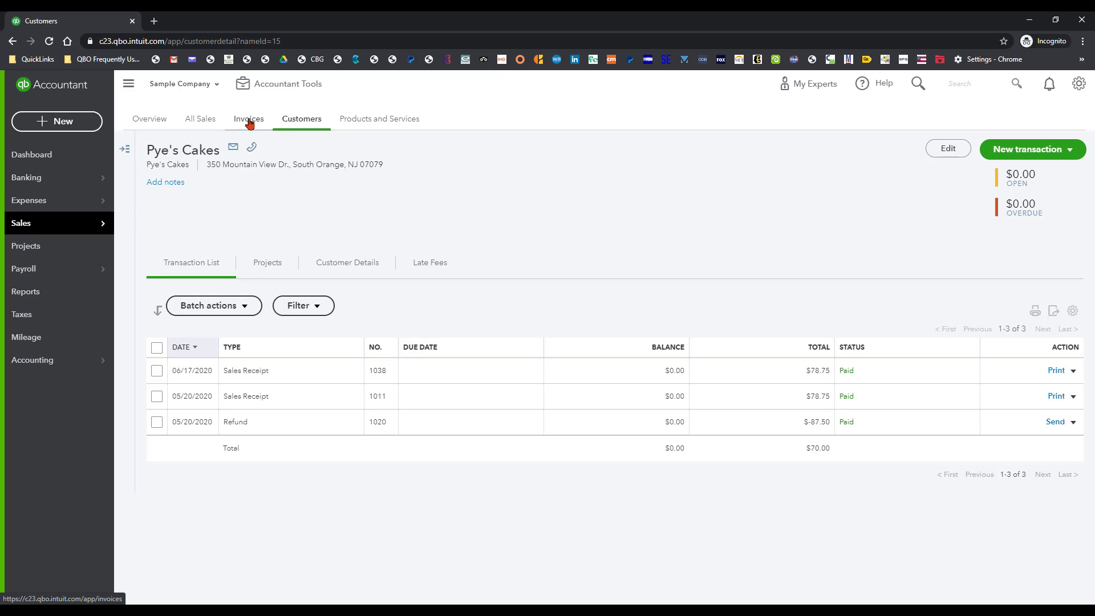
{"action": "left_click", "coordinate": [249, 120]}
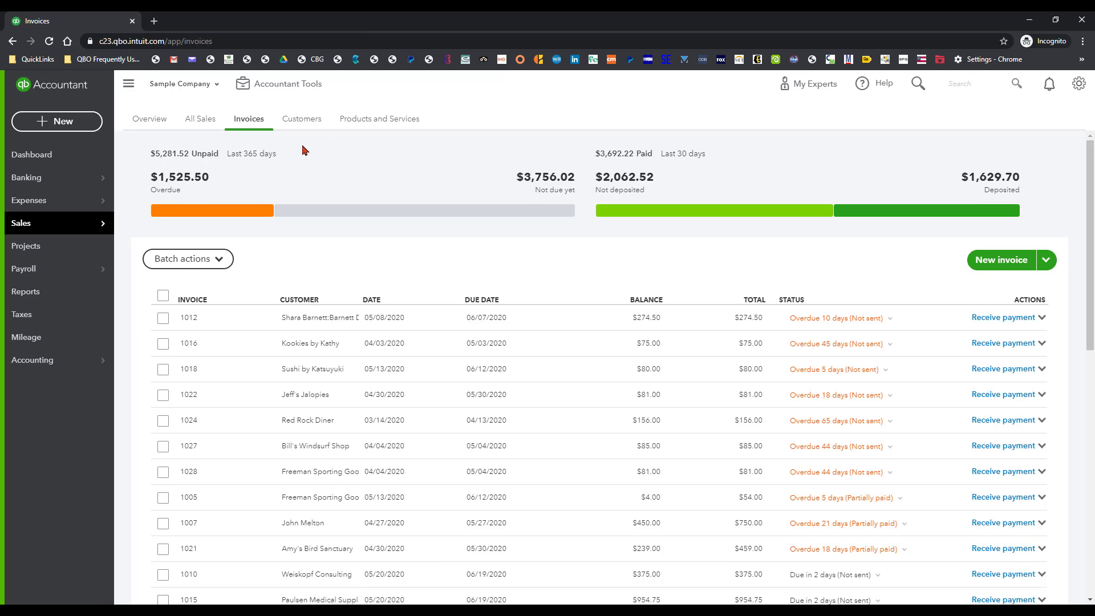
{"action": "left_click", "coordinate": [229, 215]}
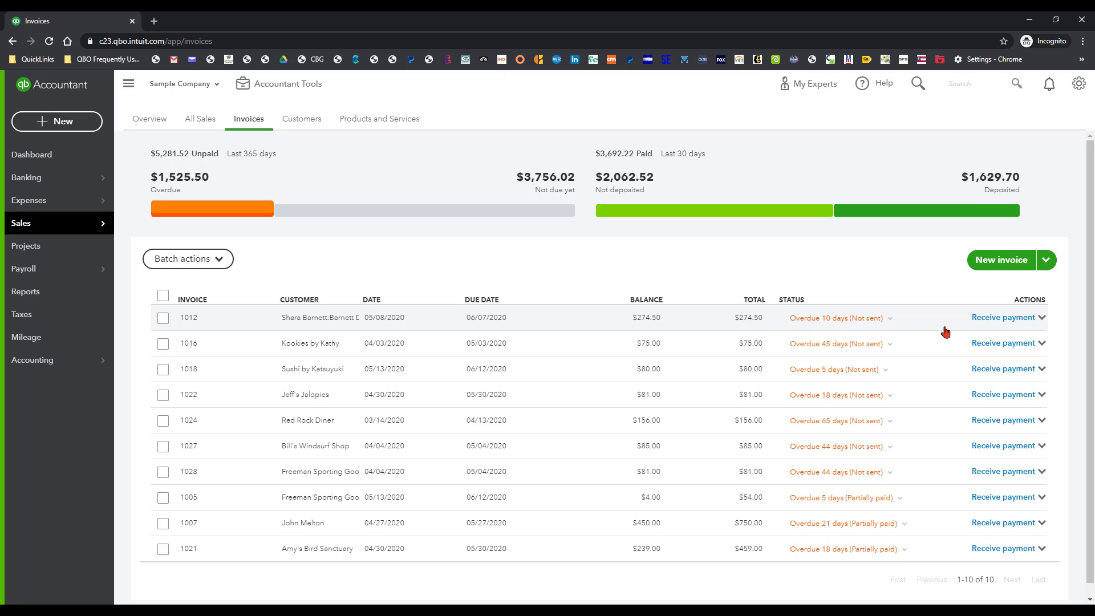
Receive payment for overdue invoice 1012 with payment method Check and reference number 102357, and save and close it
{"action": "left_click", "coordinate": [1002, 320]}
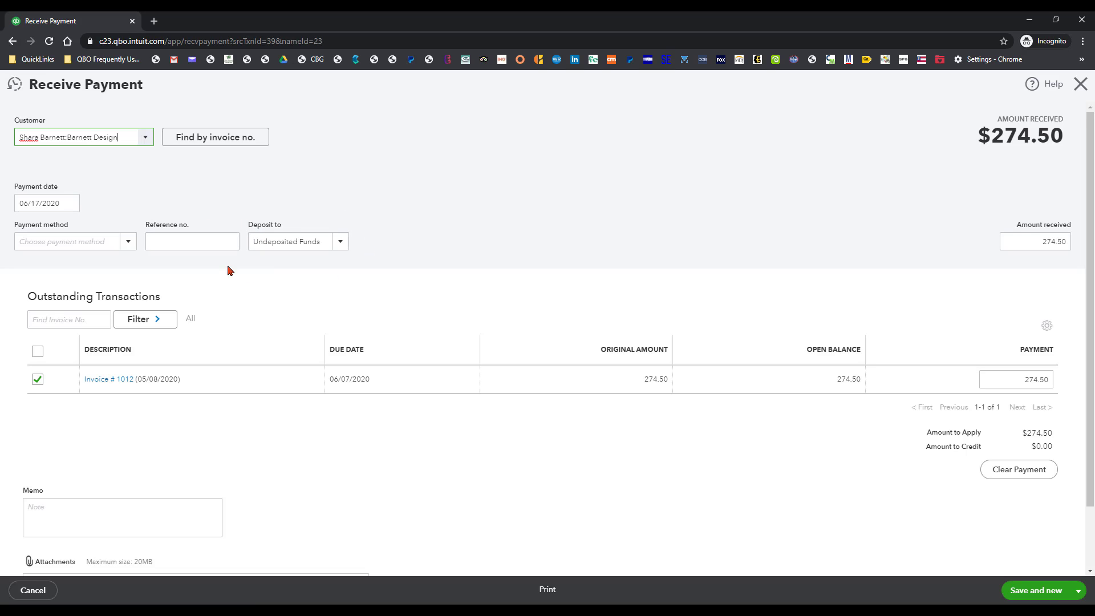
{"action": "left_click", "coordinate": [219, 241]}
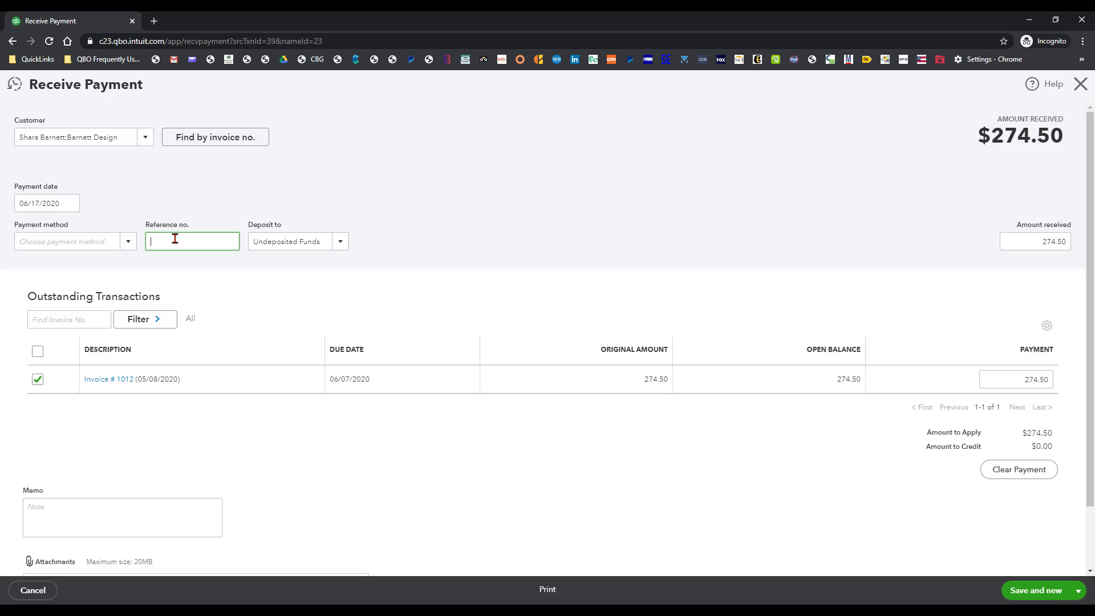
{"action": "left_click", "coordinate": [128, 241]}
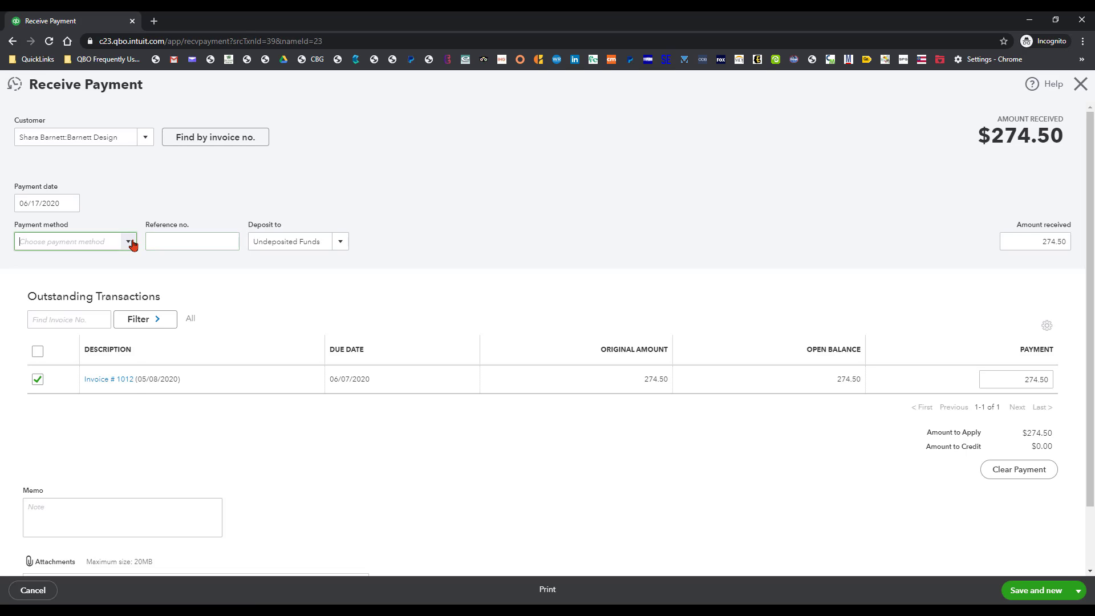
{"action": "left_click", "coordinate": [80, 323]}
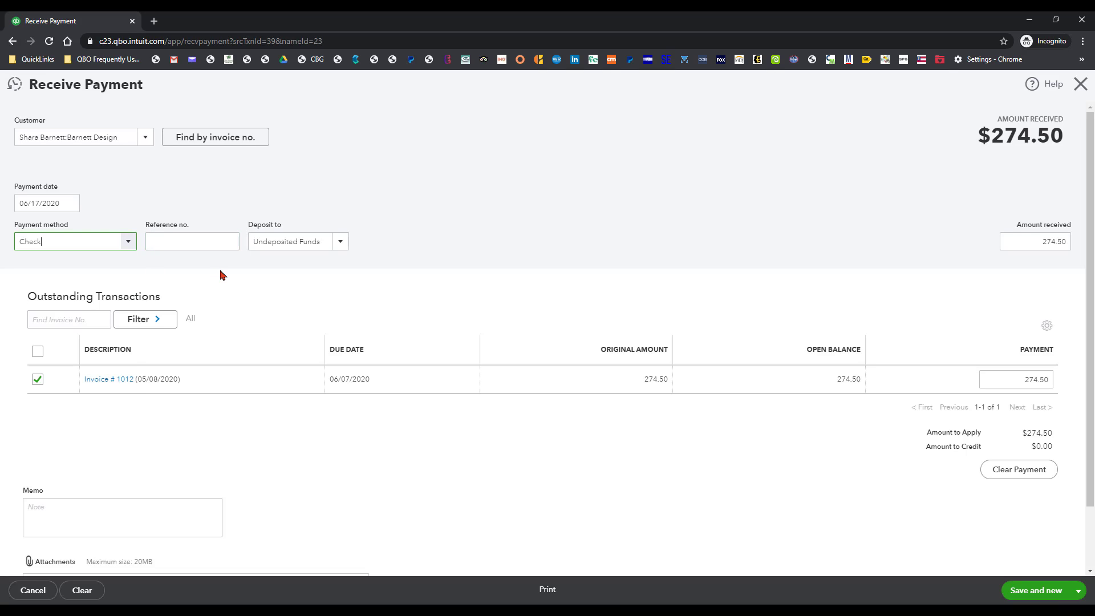
{"action": "left_click", "coordinate": [179, 240]}
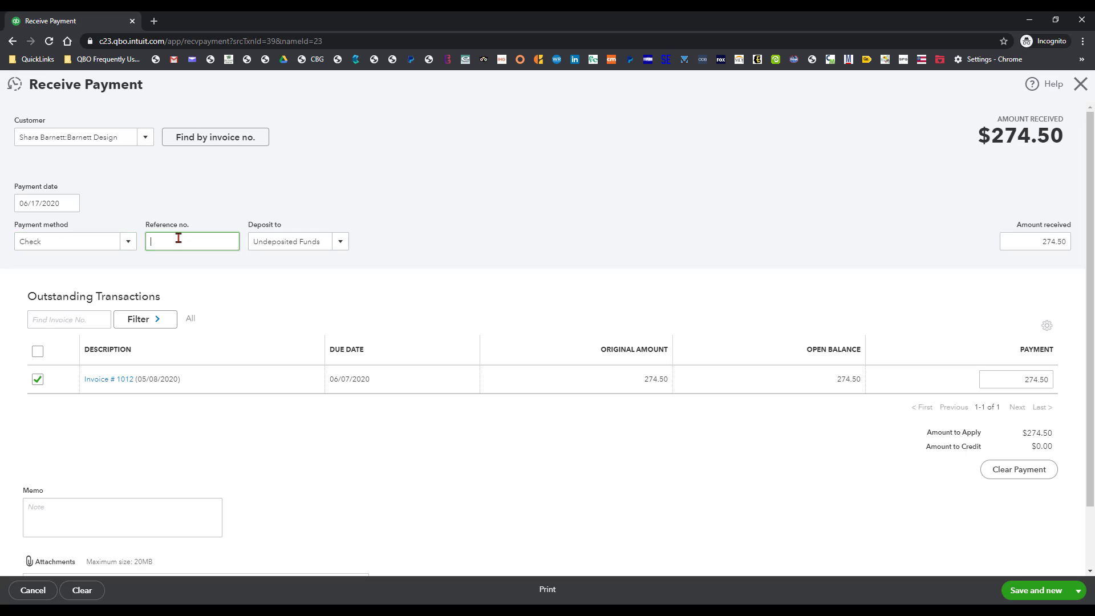
{"action": "type", "text": "102357"}
{"action": "left_click", "coordinate": [1079, 591]}
{"action": "left_click", "coordinate": [1014, 553]}
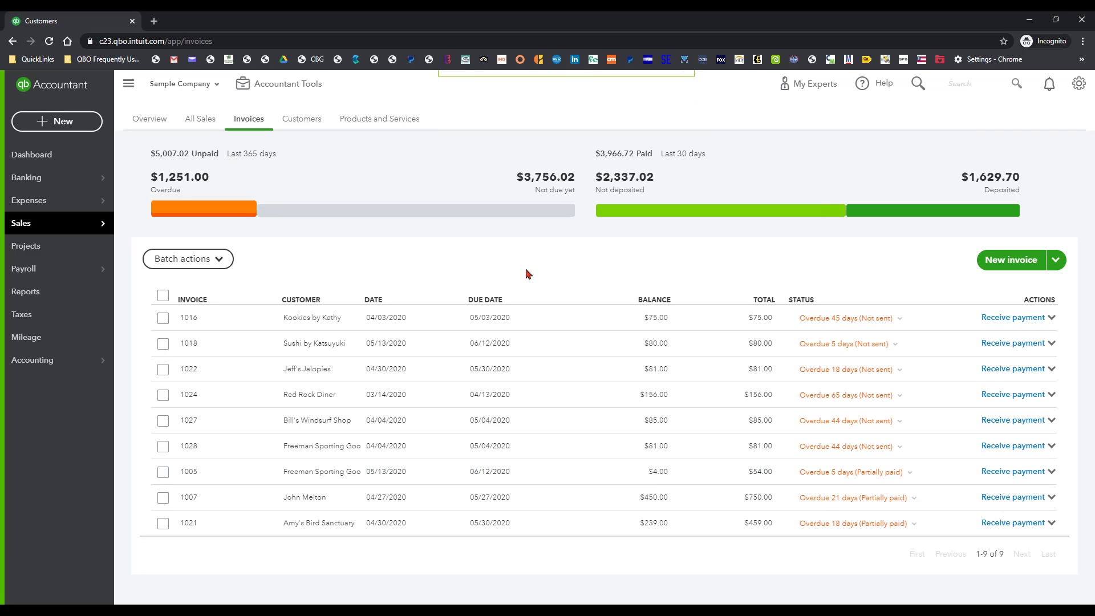
Start a new bank deposit and include the Pye's Cakes, Barnett Design, Freeman Sporting Goods and Cool Cars payments
{"action": "left_click", "coordinate": [63, 122]}
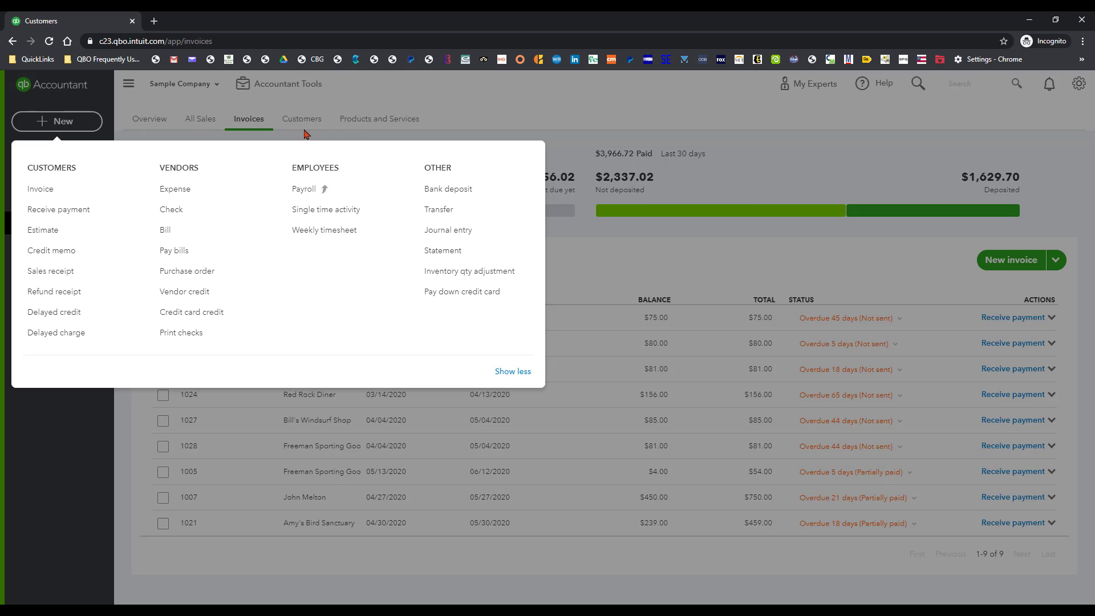
{"action": "left_click", "coordinate": [441, 194]}
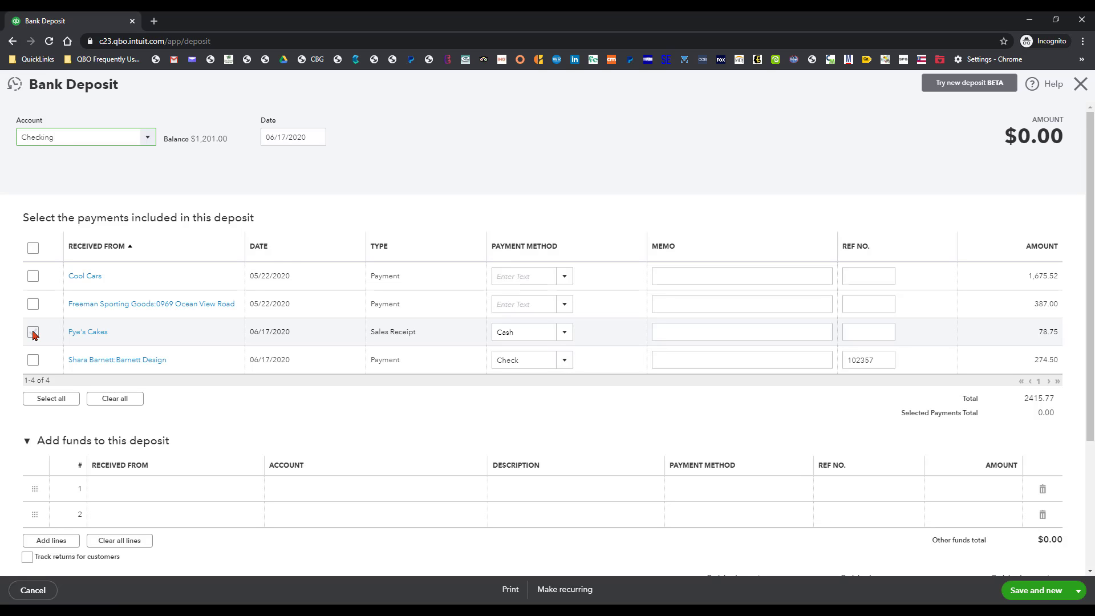
{"action": "left_click", "coordinate": [33, 332]}
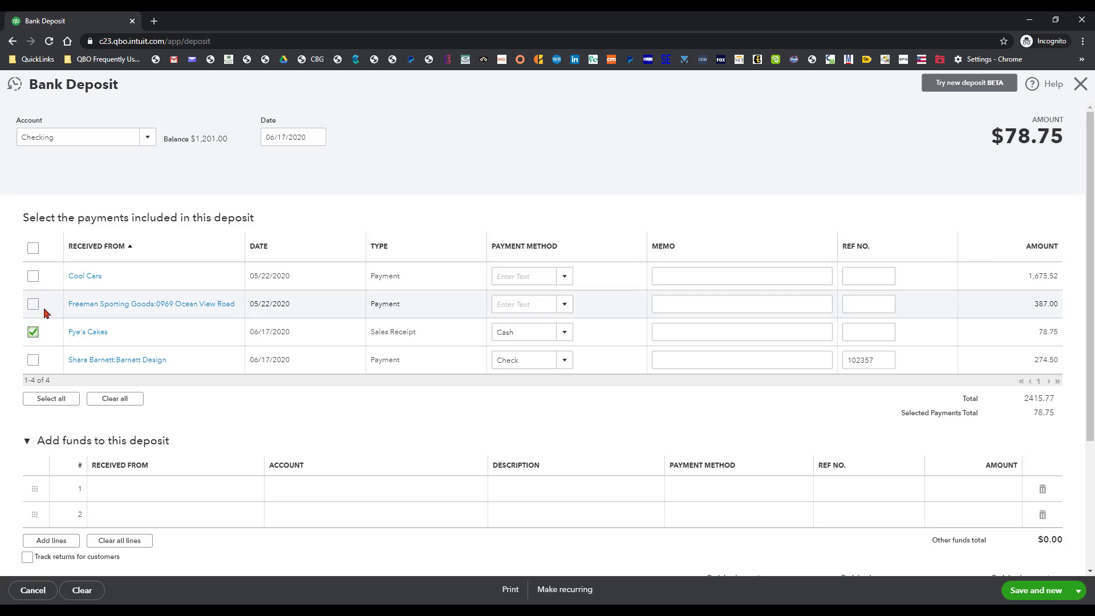
{"action": "left_click", "coordinate": [33, 360]}
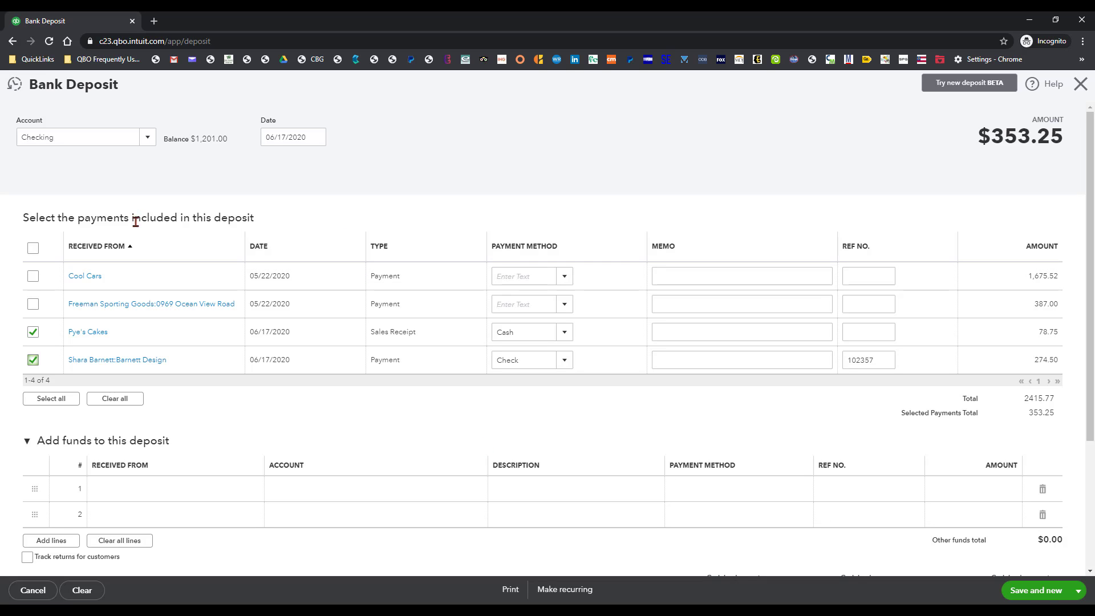
{"action": "left_click", "coordinate": [33, 306]}
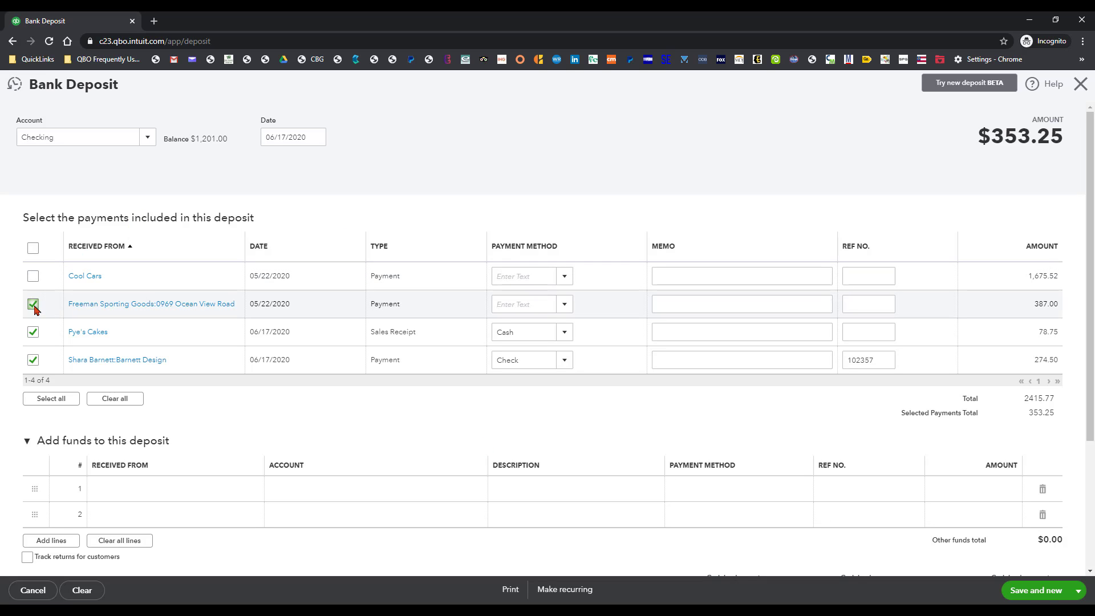
{"action": "left_click", "coordinate": [32, 278]}
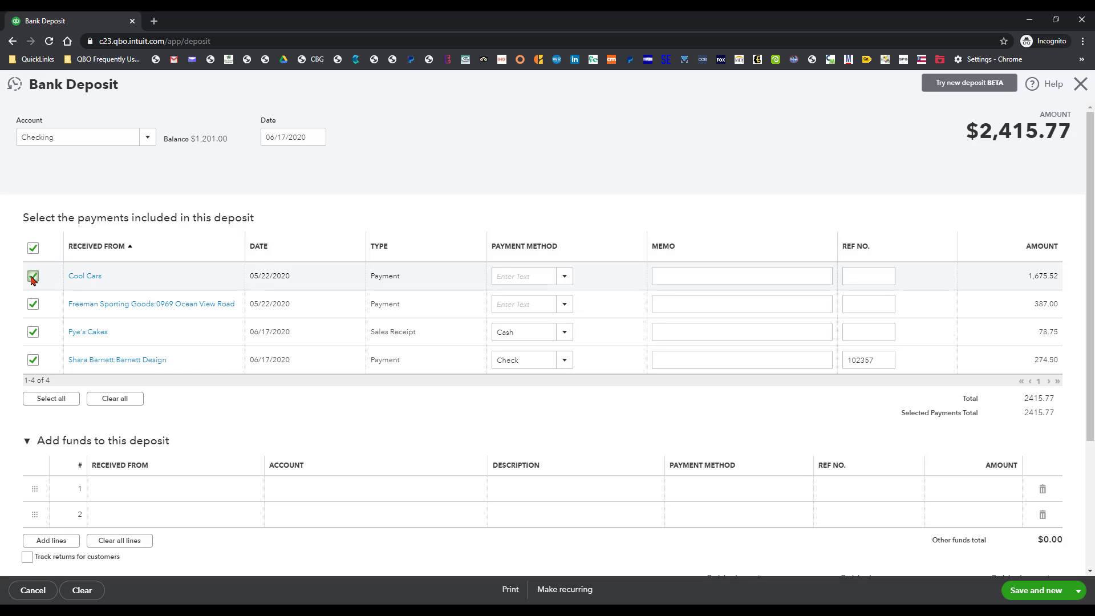
Deselect and reselect all payments in the deposit, and do the same for the Cool Cars payment alone
{"action": "left_click", "coordinate": [33, 248]}
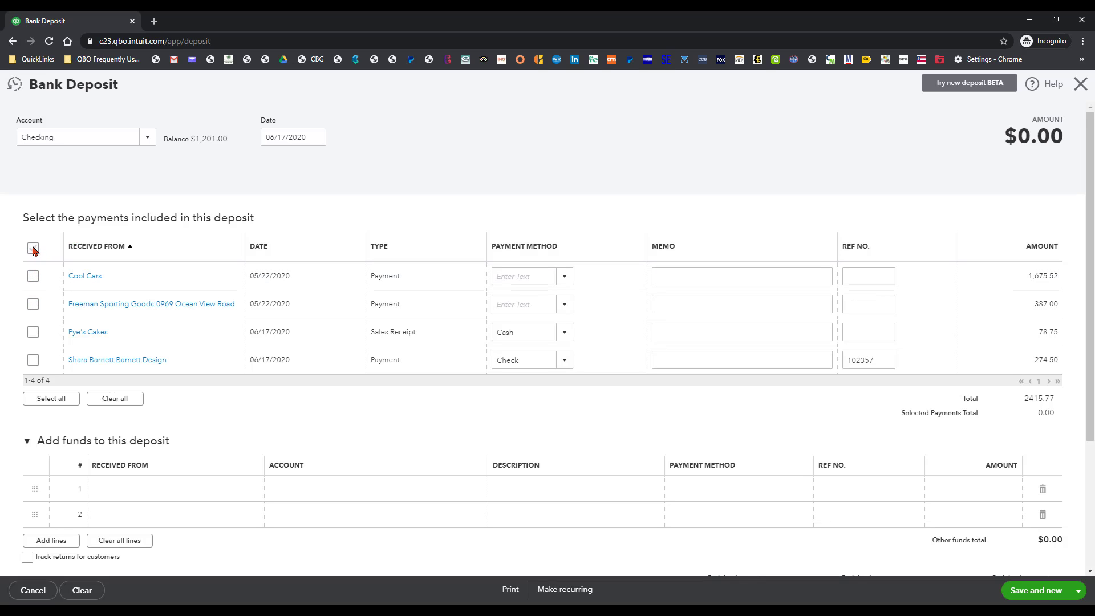
{"action": "left_click", "coordinate": [34, 251]}
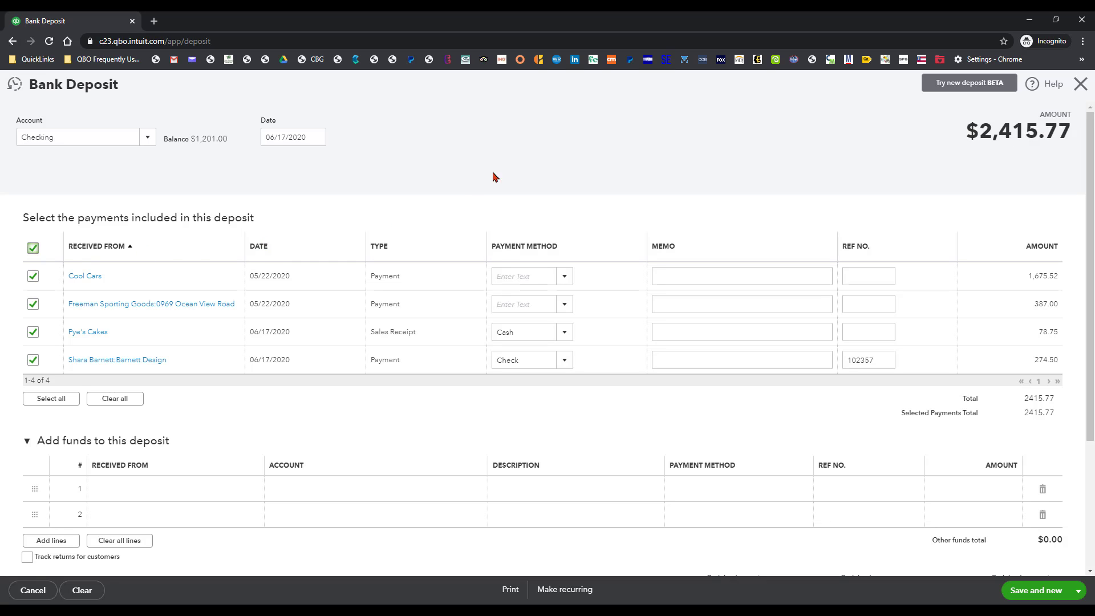
{"action": "left_click", "coordinate": [33, 276]}
{"action": "left_click", "coordinate": [33, 276]}
Save and close the bank deposit to the Checking account
{"action": "left_click", "coordinate": [1079, 592]}
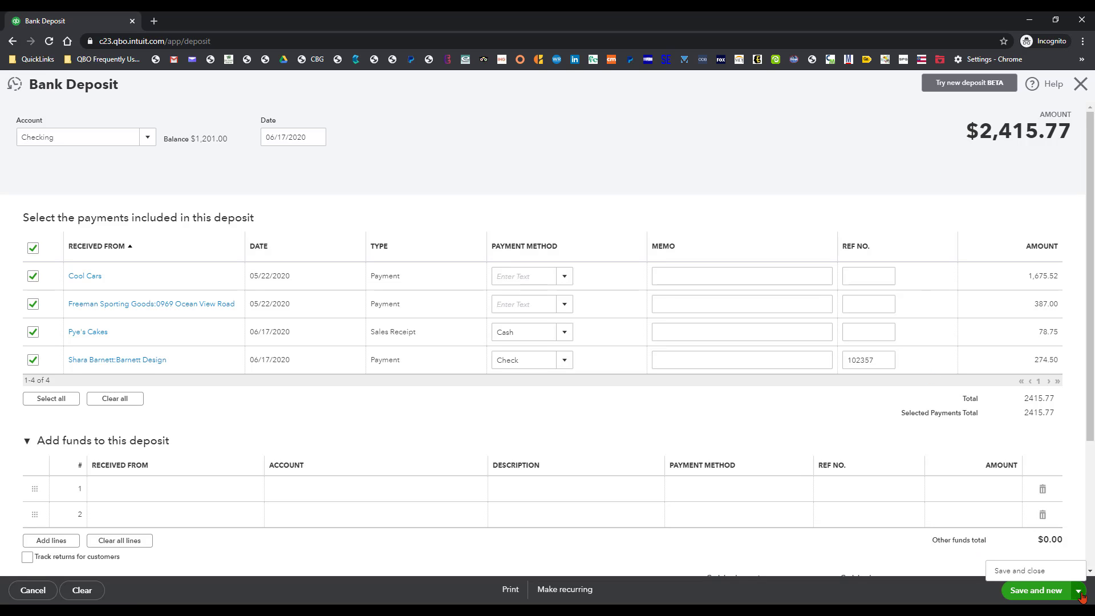
{"action": "left_click", "coordinate": [1020, 572]}
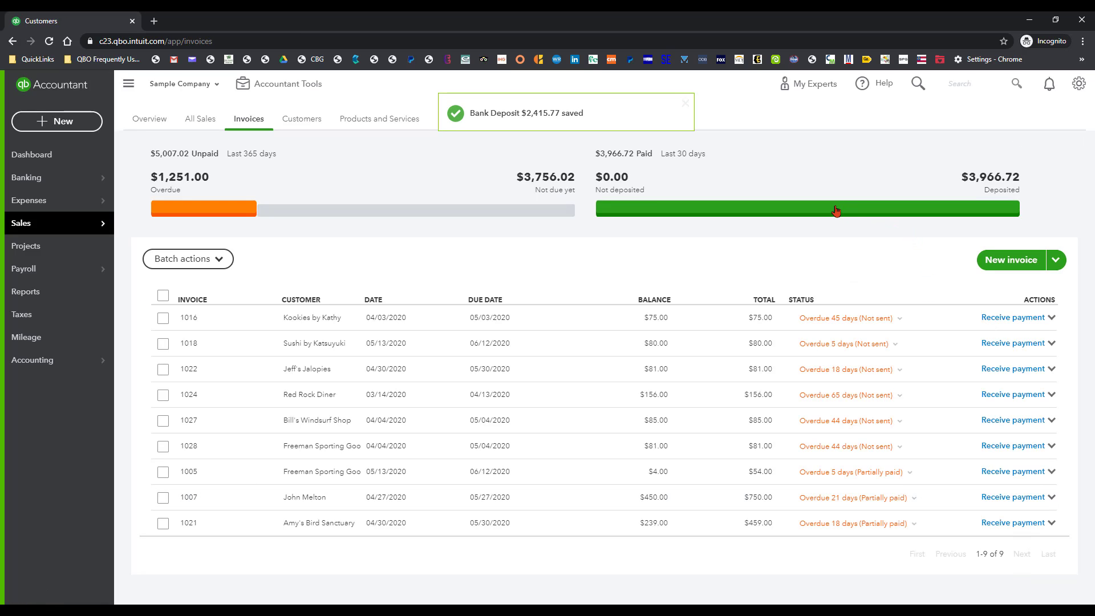
Filter the invoice list to deposited invoices and sort it by due date
{"action": "left_click", "coordinate": [703, 212]}
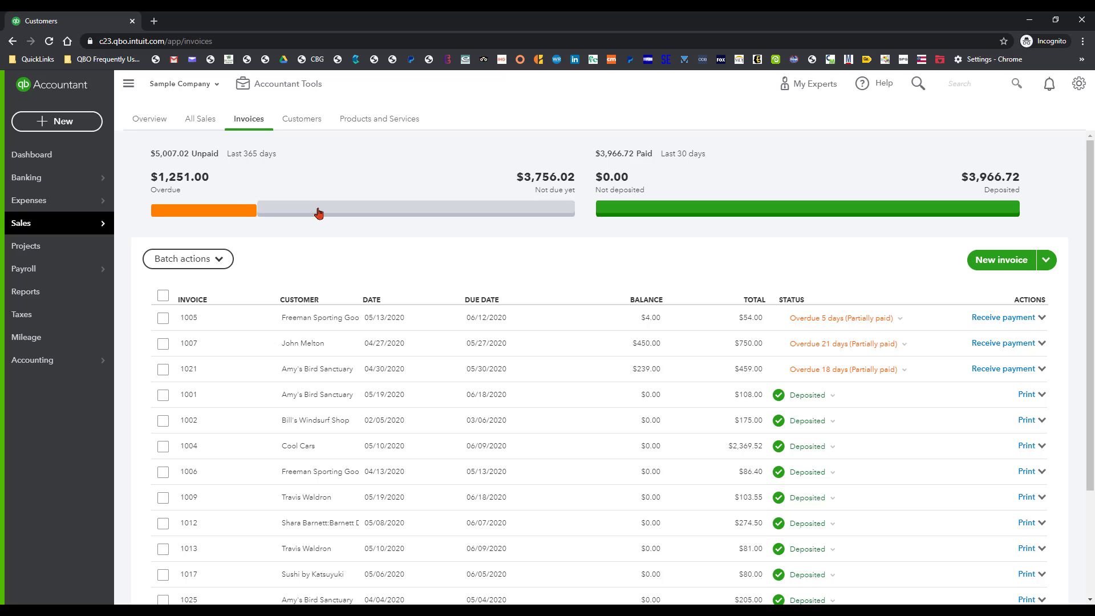
{"action": "left_click", "coordinate": [488, 299]}
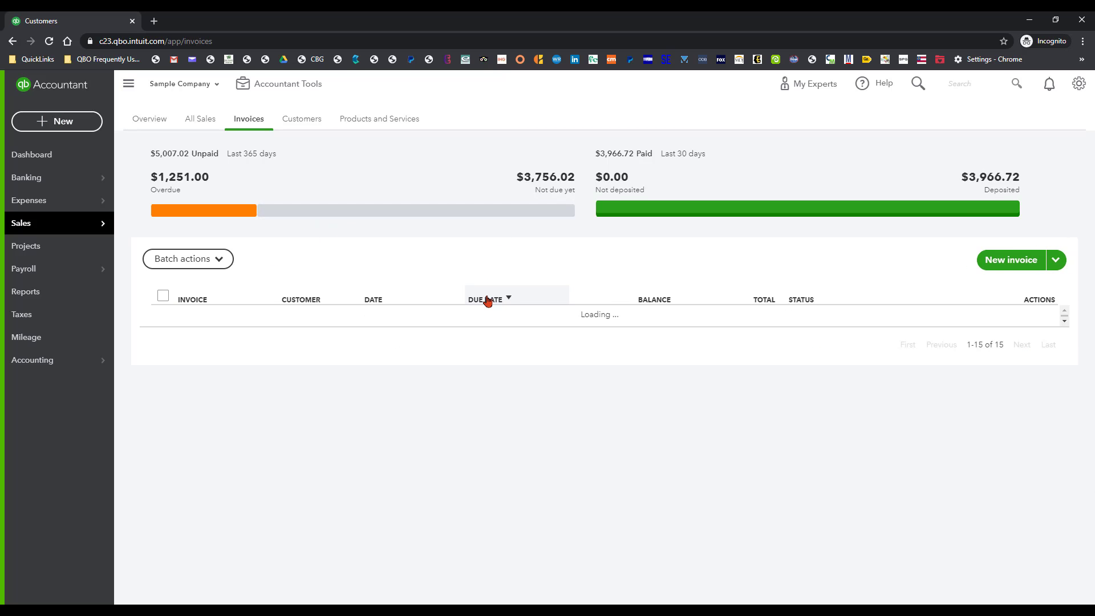